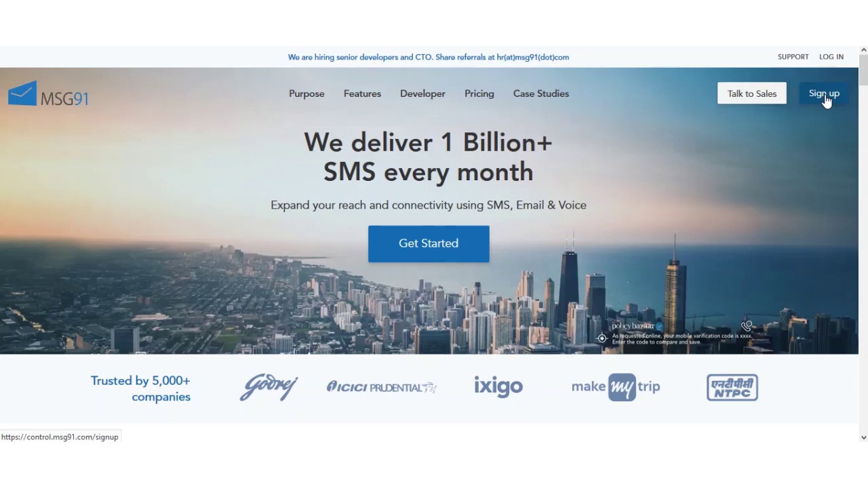
# - Open the MSG91 signup form and replace the company name with Bombard
pyautogui.click(825, 100)
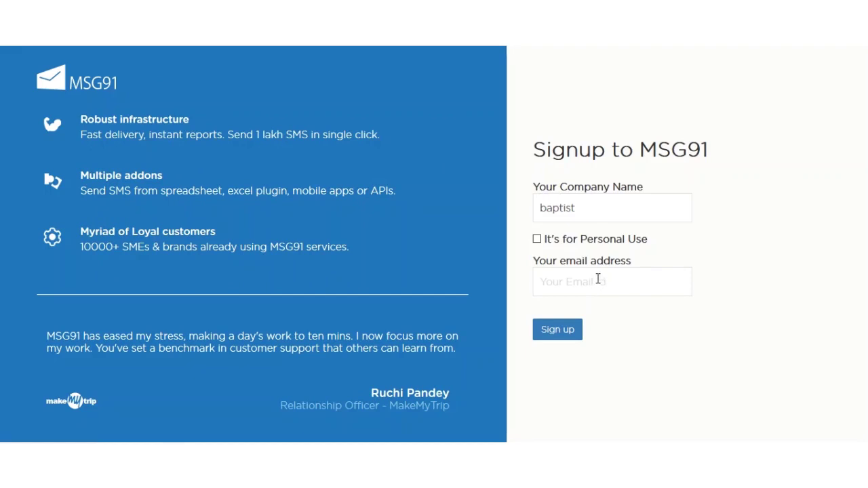
pyautogui.moveTo(534, 150); pyautogui.dragTo(709, 151)
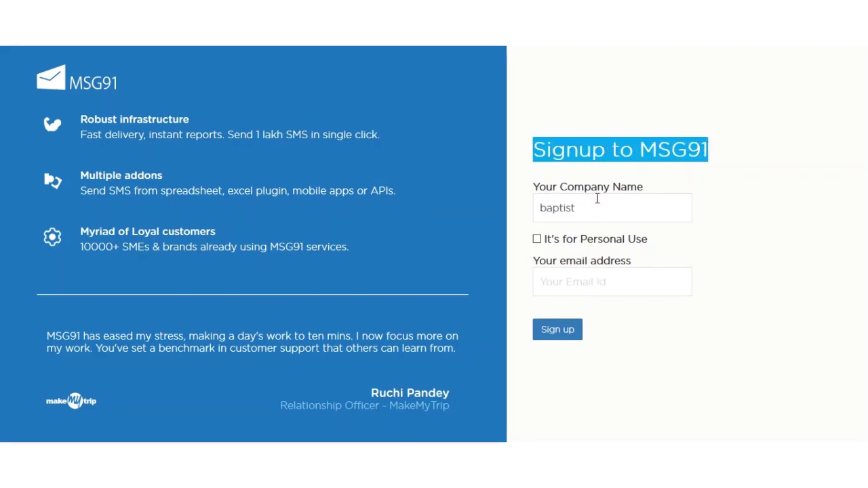
pyautogui.doubleClick(597, 199)
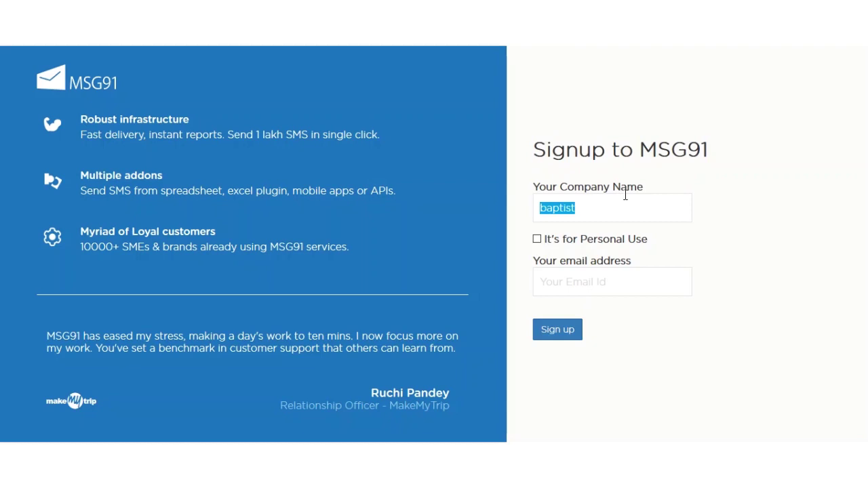
pyautogui.write('Bom')
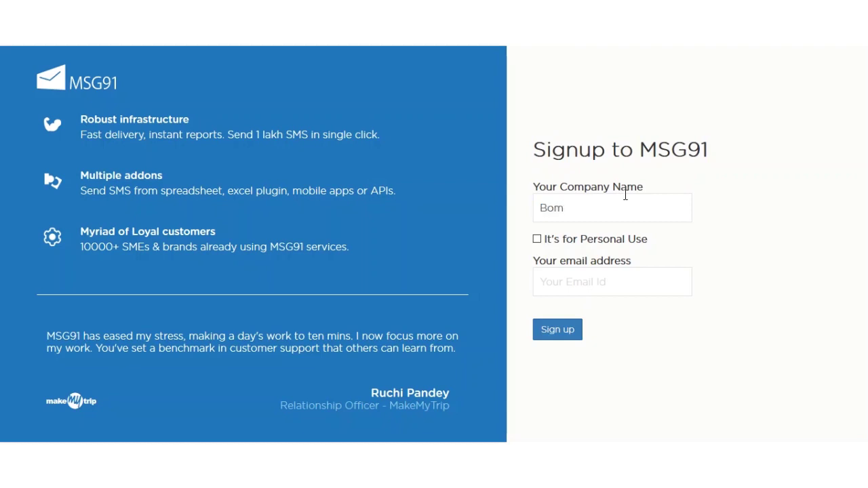
pyautogui.write('bard')
# - Enter your e-mail address, submit the form, and choose to sign up with Google
pyautogui.click(571, 287)
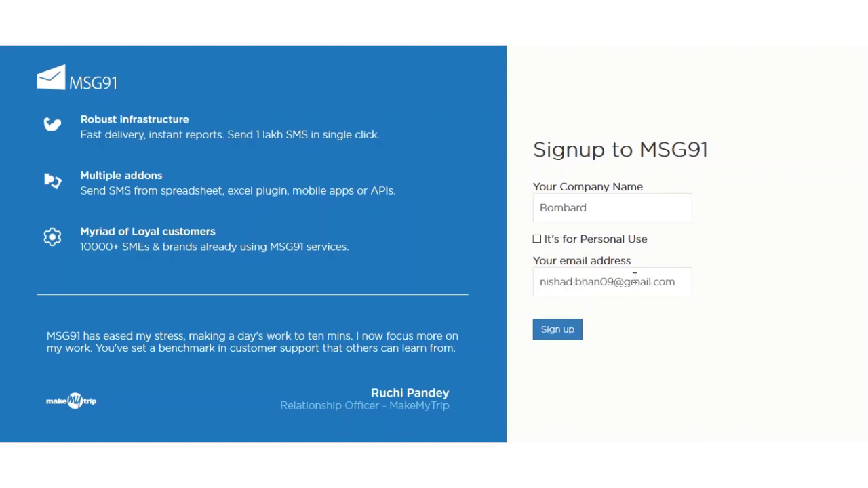
pyautogui.click(560, 332)
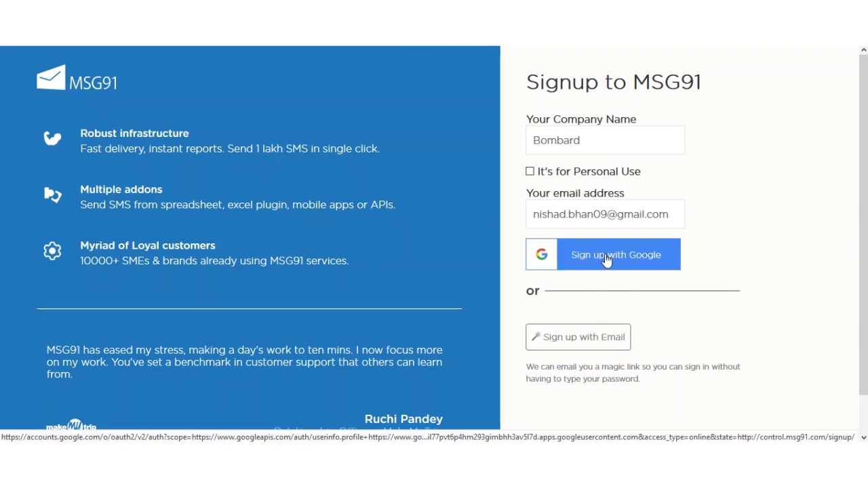
pyautogui.click(604, 261)
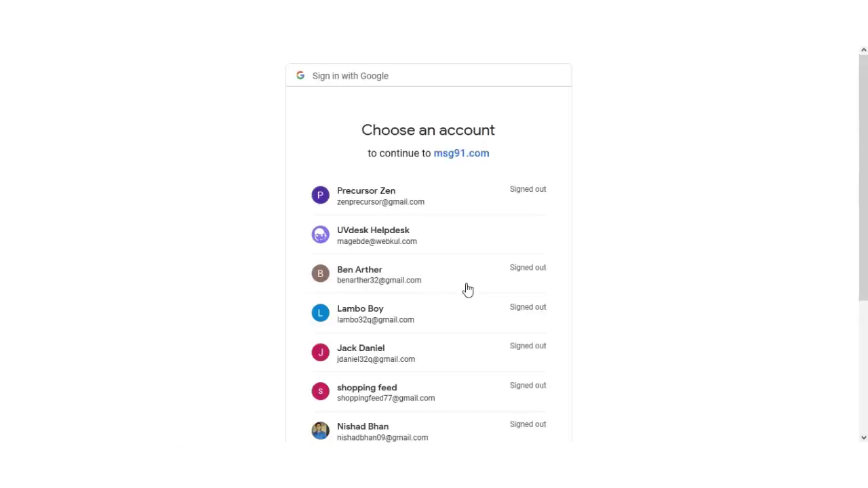
# - Choose your Google account from the list and submit its password
pyautogui.scroll(-3, 468, 290)
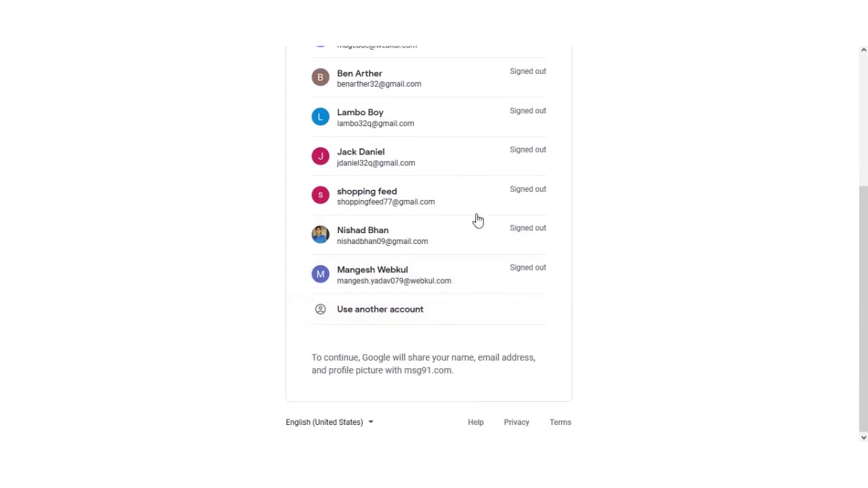
pyautogui.click(370, 239)
pyautogui.click(398, 223)
pyautogui.click(485, 231)
pyautogui.write('••••••••')
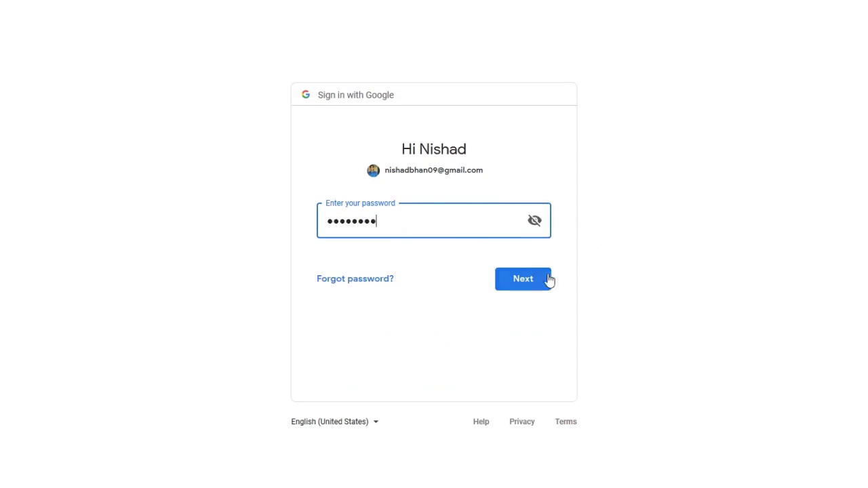
pyautogui.click(547, 281)
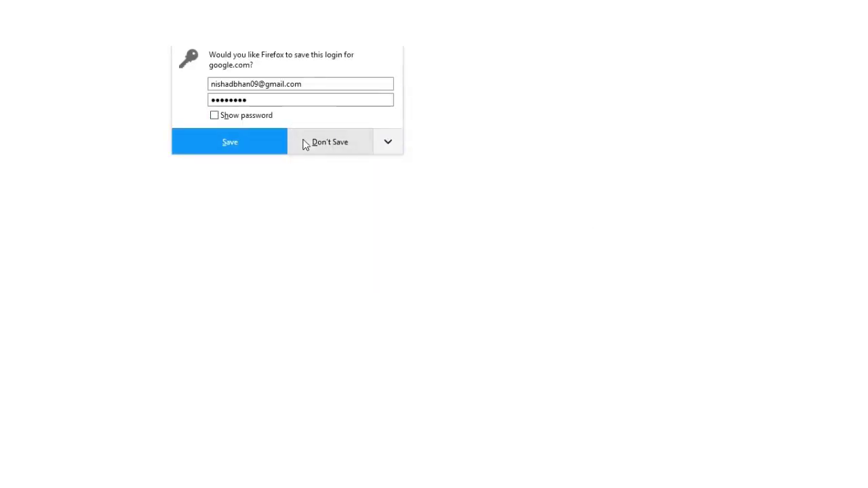
# - Decline saving the login, enter your mobile number after +91, and send it for verification
pyautogui.click(328, 143)
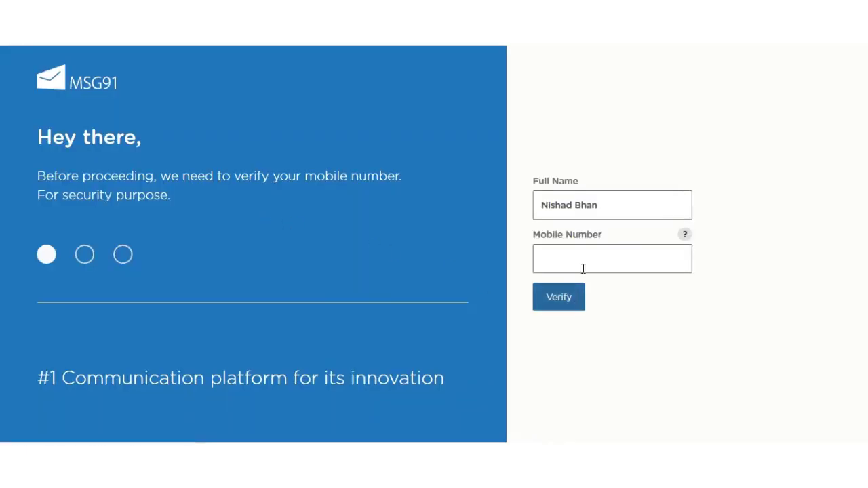
pyautogui.click(583, 261)
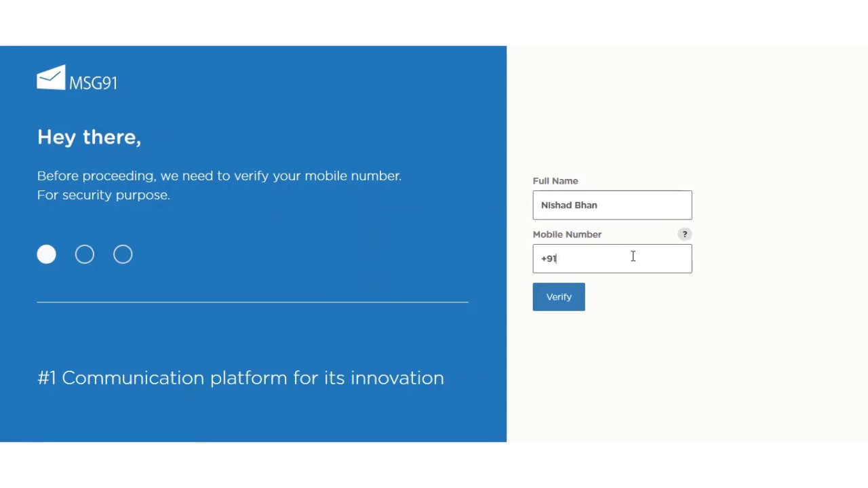
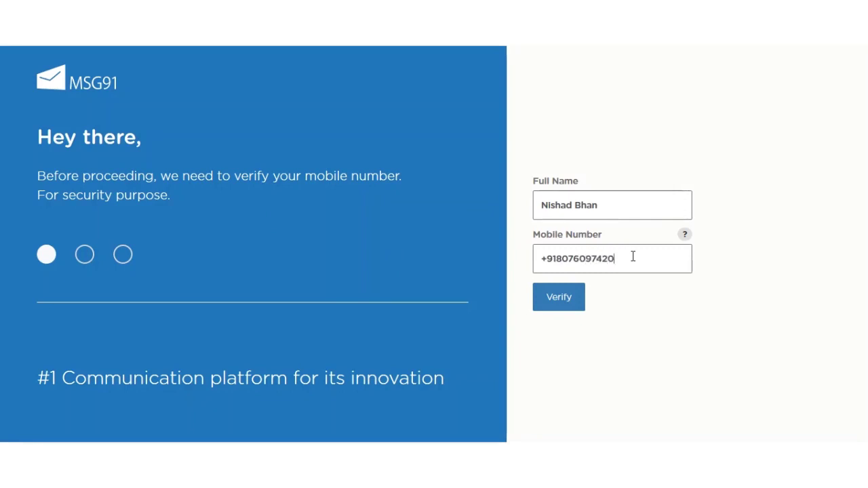
pyautogui.click(560, 306)
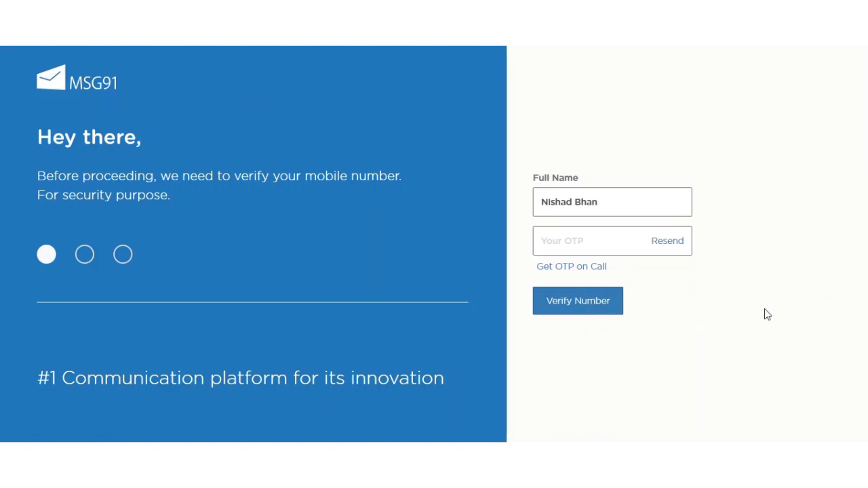
# - Enter the received one-time code and verify the phone number
pyautogui.click(618, 246)
pyautogui.click(575, 308)
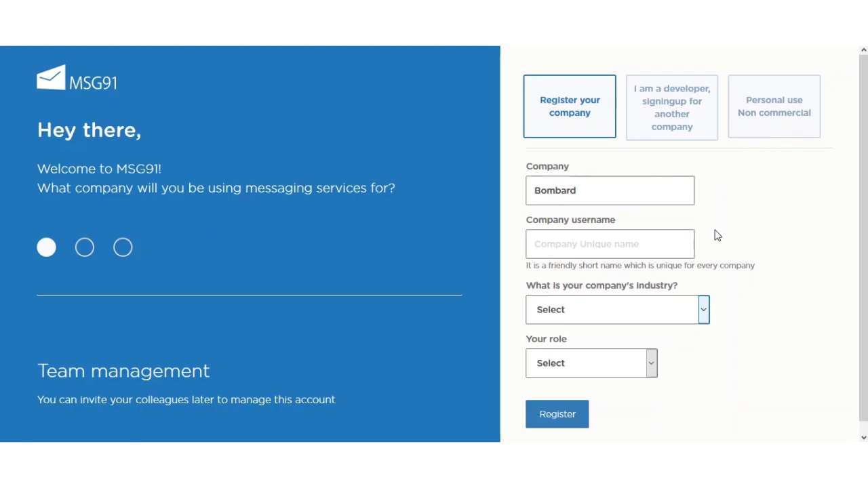
# - Enter company username BomBardier and choose IT Company as the industry
pyautogui.click(613, 243)
pyautogui.write('BomBardier')
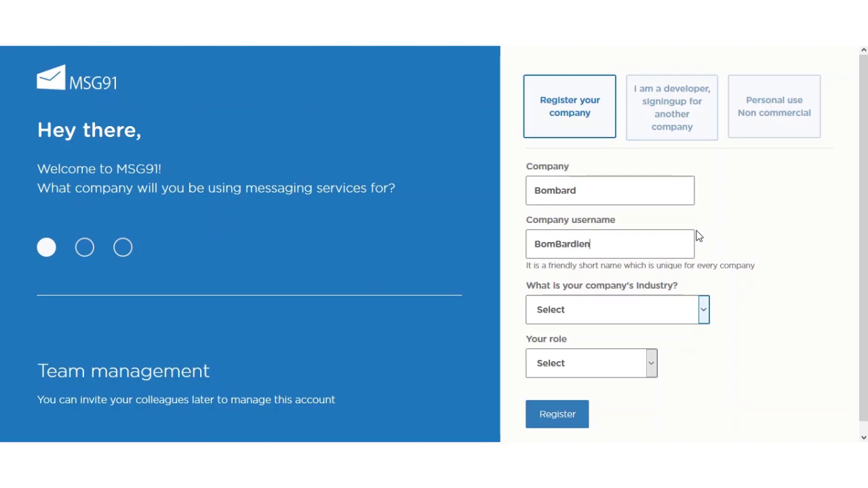
pyautogui.click(657, 314)
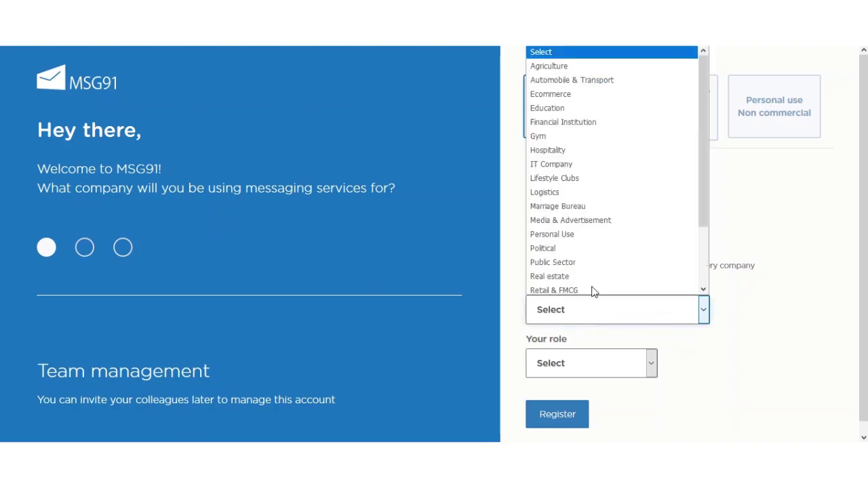
pyautogui.click(603, 167)
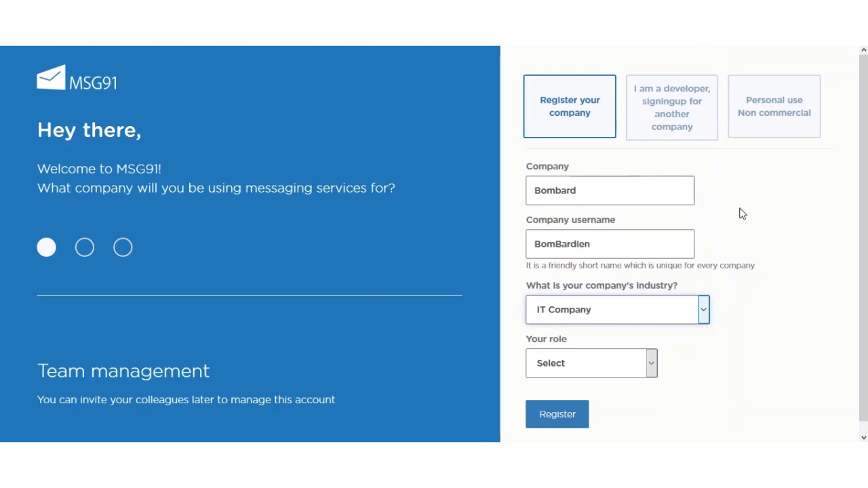
# - Choose Others as the role and register the company
pyautogui.click(646, 366)
pyautogui.click(570, 342)
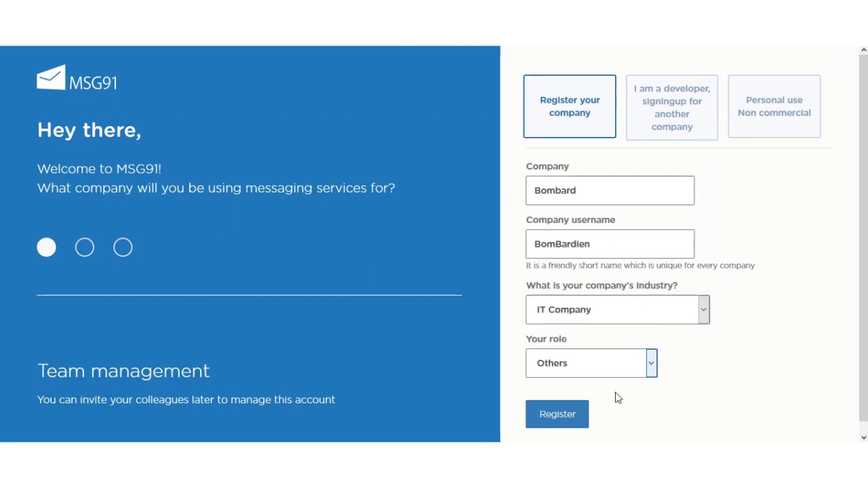
pyautogui.click(560, 418)
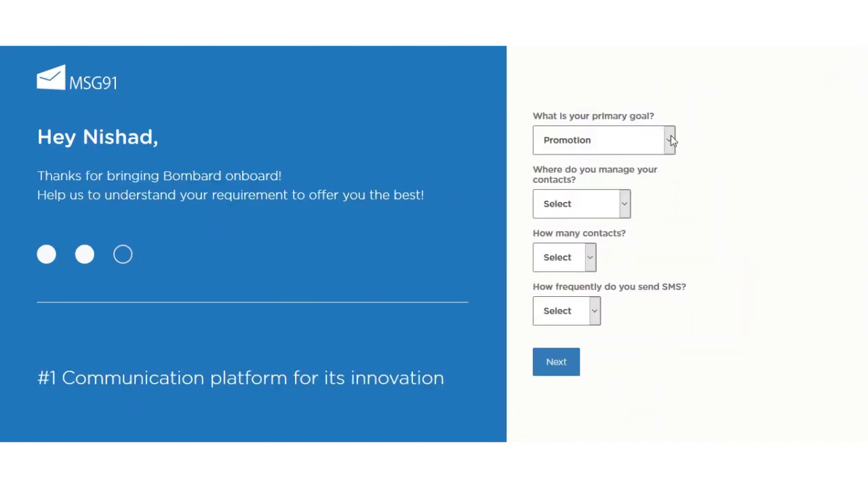
pyautogui.click(671, 140)
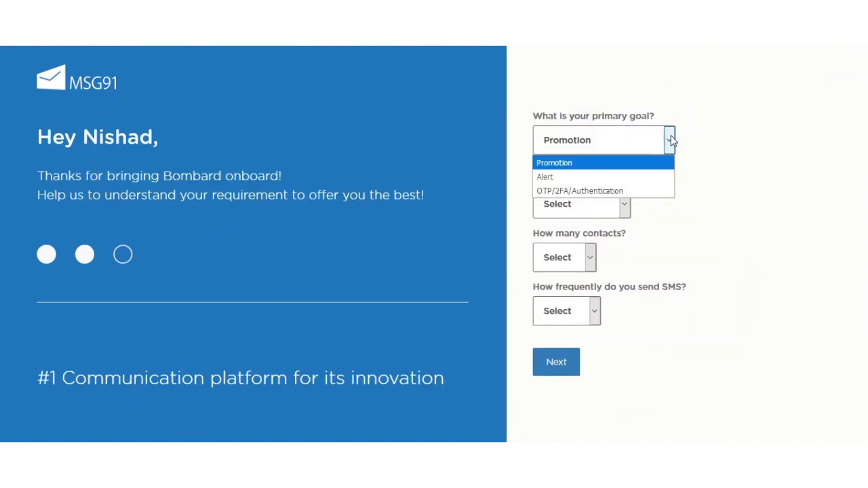
# - Set primary goal to Alert, start timeframe to In a week, and product stage to Testing
pyautogui.click(646, 177)
pyautogui.click(607, 170)
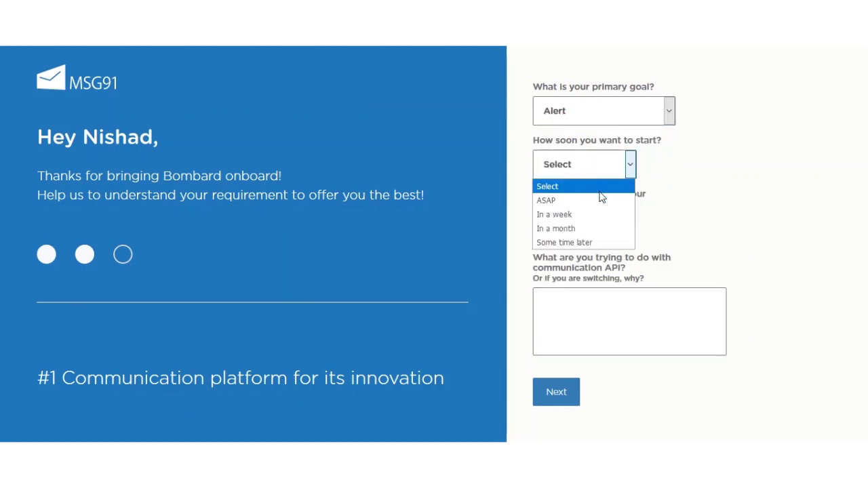
pyautogui.click(651, 170)
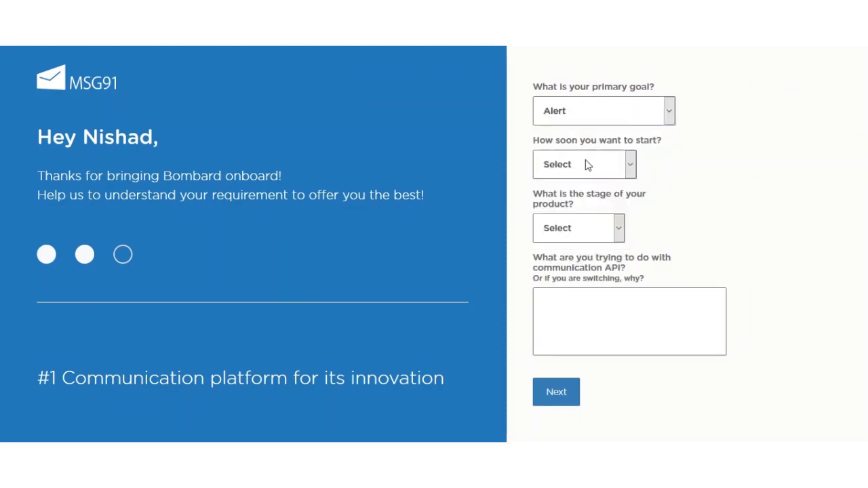
pyautogui.click(623, 165)
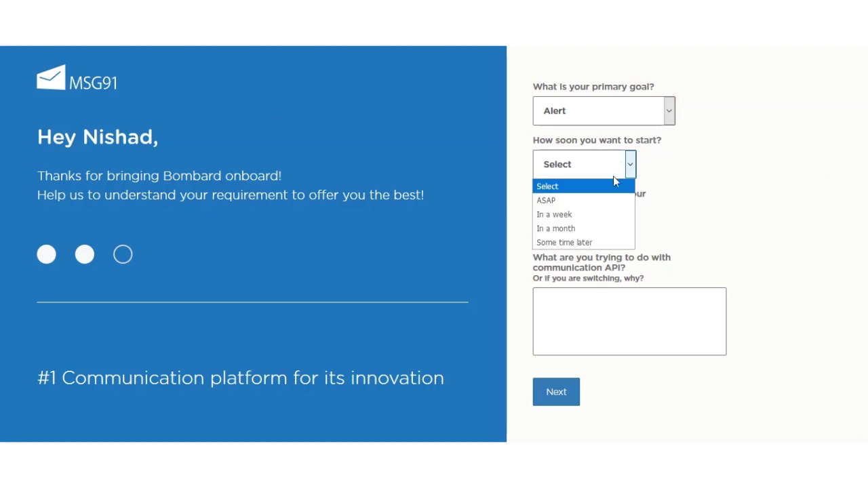
pyautogui.click(593, 215)
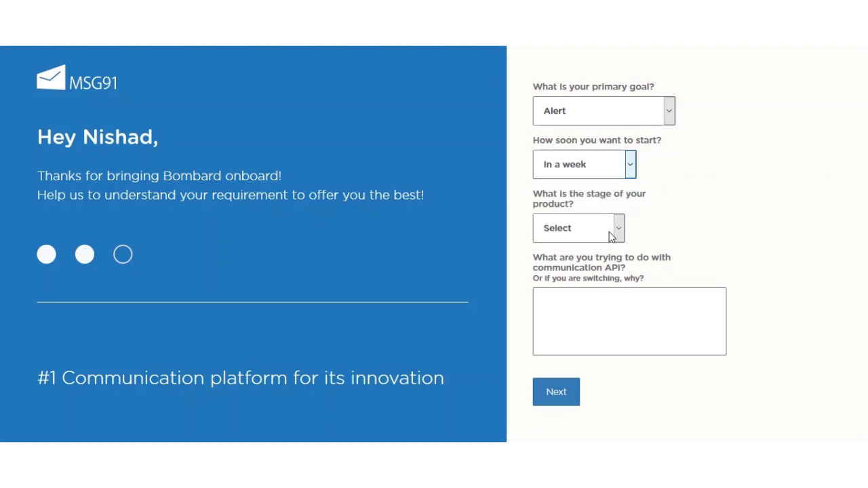
pyautogui.click(611, 236)
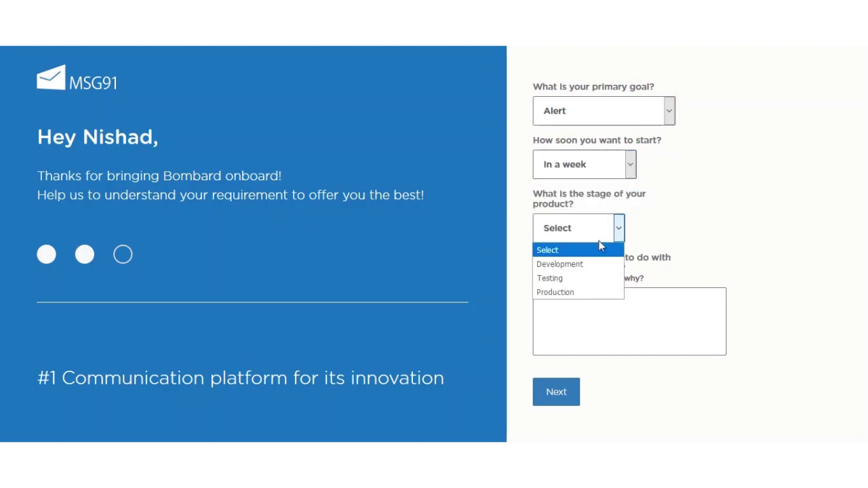
pyautogui.click(589, 280)
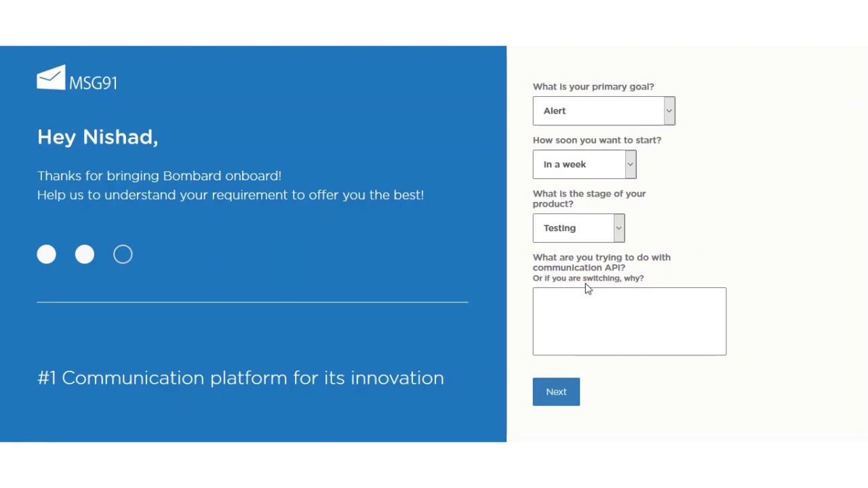
# - Describe the use as notifying customers of their bookings in advance as a reminder
pyautogui.write('We need to notify customrs of th')
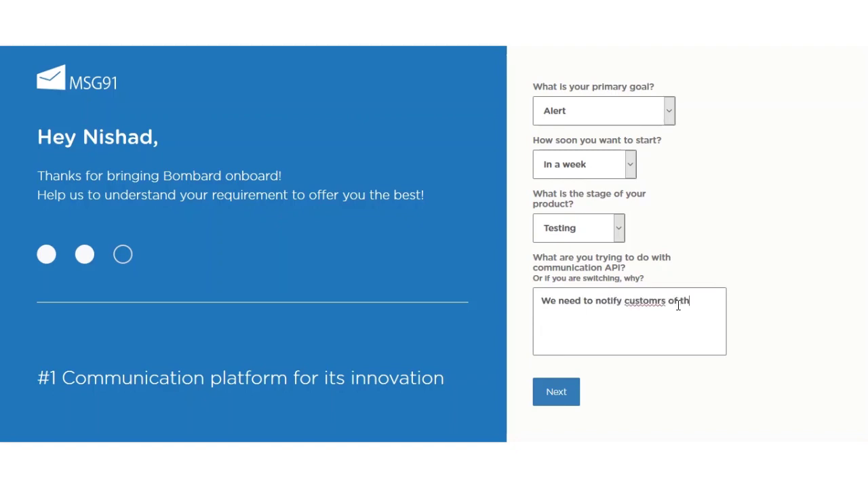
pyautogui.write('eir bookings in advaced')
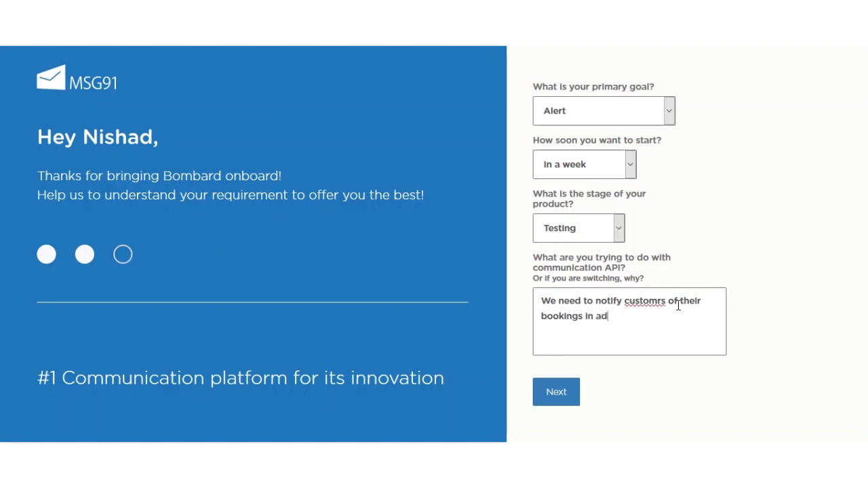
pyautogui.press('BackSpace')
pyautogui.press('BackSpace')
pyautogui.press('BackSpace')
pyautogui.write('nce as a remindeer')
pyautogui.press('BackSpace')
# - Submit the questionnaire answers with Next to reach the final onboarding step
pyautogui.click(561, 399)
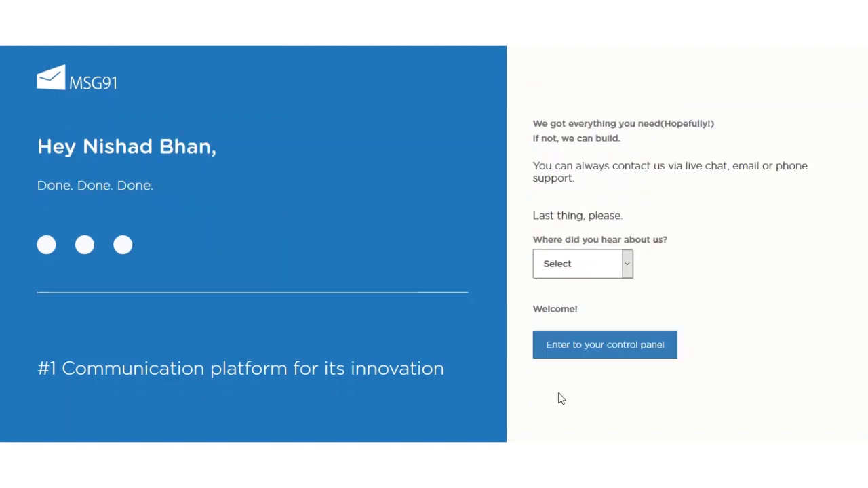
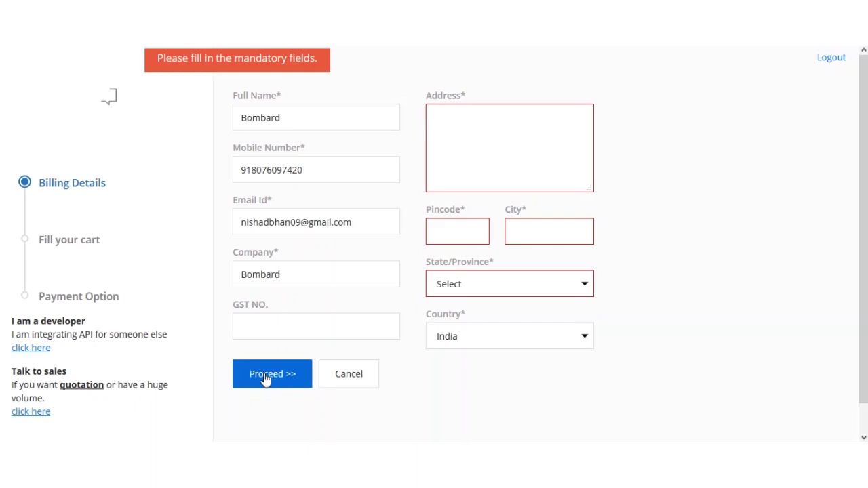
# - Enter the billing street address and the pincode in the billing form
pyautogui.click(454, 138)
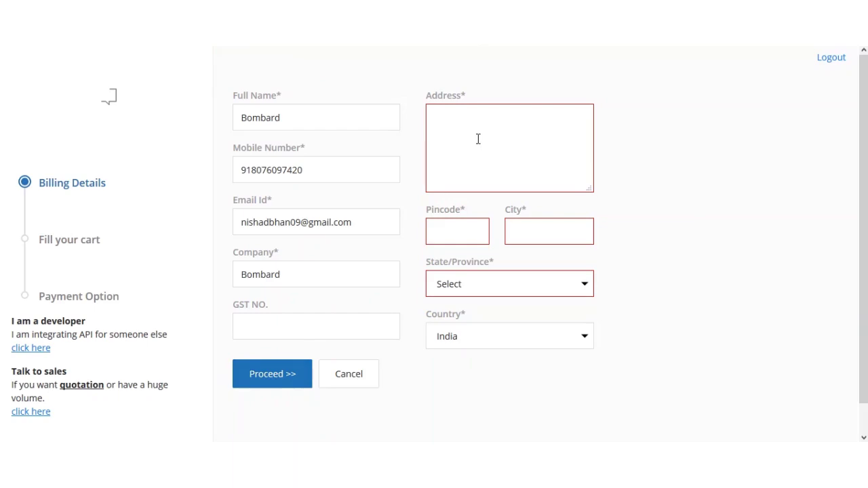
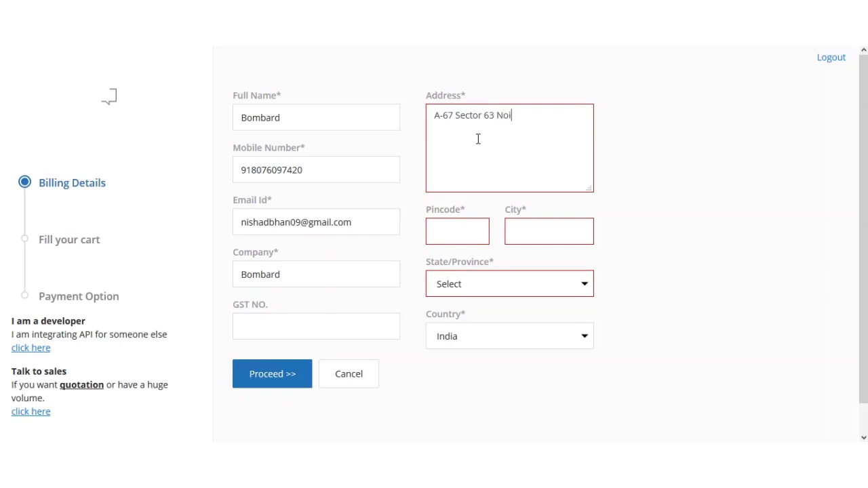
pyautogui.click(442, 229)
pyautogui.write('20130')
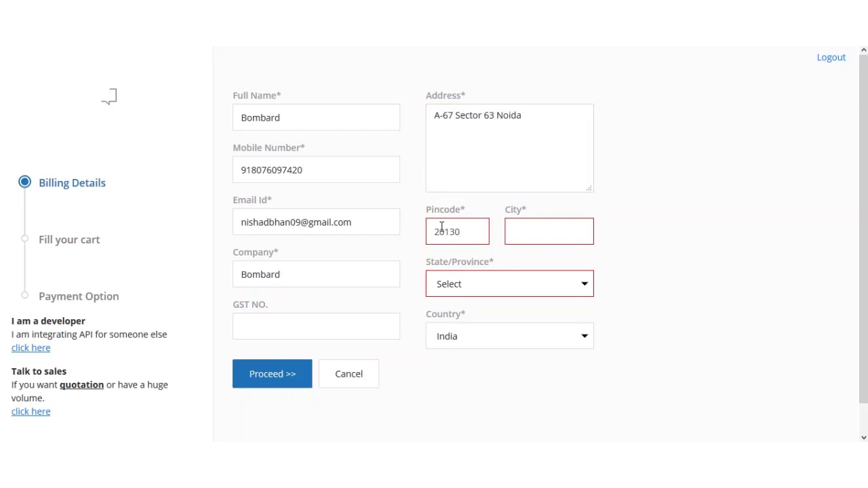
pyautogui.write('1')
# - Set the city to Noida and choose Uttar Pradesh as the state
pyautogui.click(523, 230)
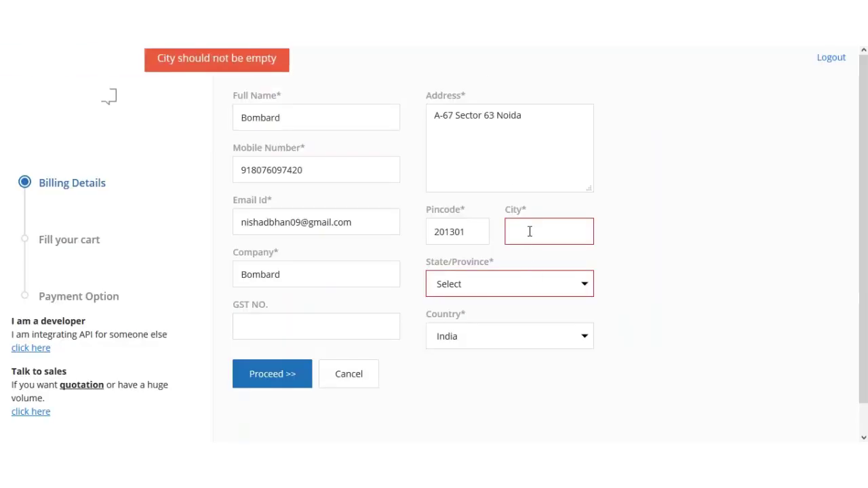
pyautogui.click(530, 231)
pyautogui.write('Noida')
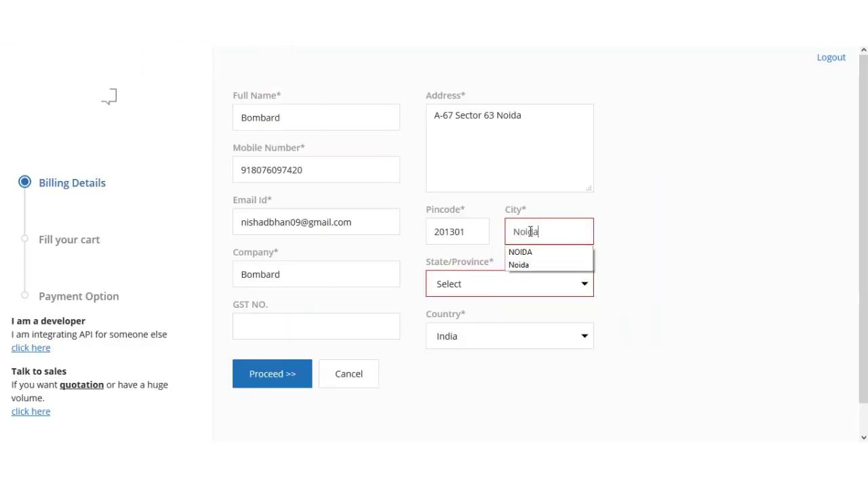
pyautogui.click(725, 263)
pyautogui.click(469, 290)
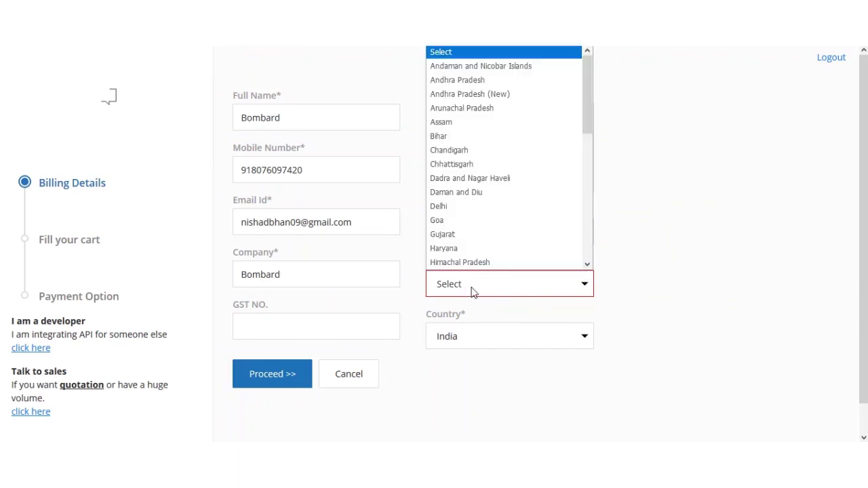
pyautogui.press('u')
pyautogui.press('u')
pyautogui.click(470, 248)
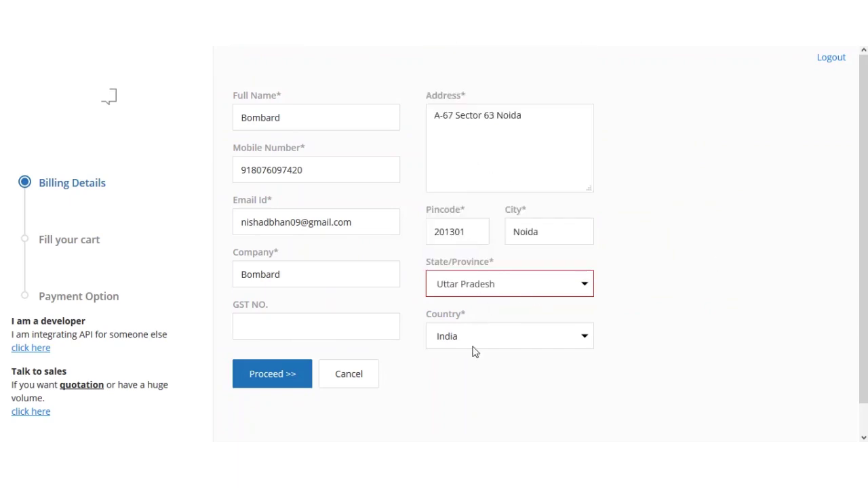
# - Submit the billing form with Proceed >> and review the Send SMS dashboard page
pyautogui.click(276, 385)
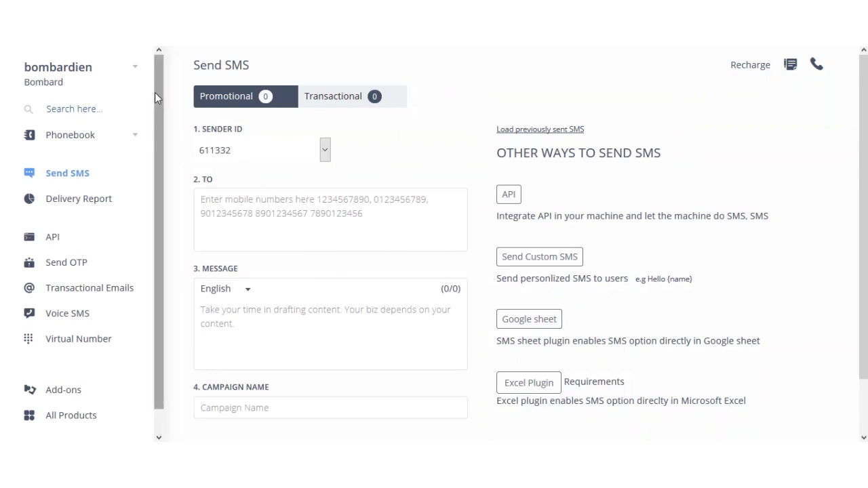
pyautogui.scroll(-1, 154, 102)
pyautogui.scroll(1, 147, 82)
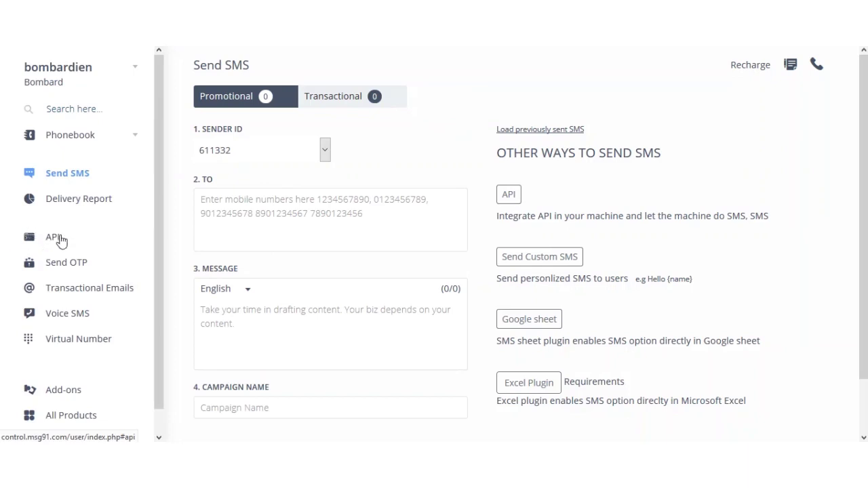
# - Go to the API page listing the Default authkey and try Create New
pyautogui.click(50, 238)
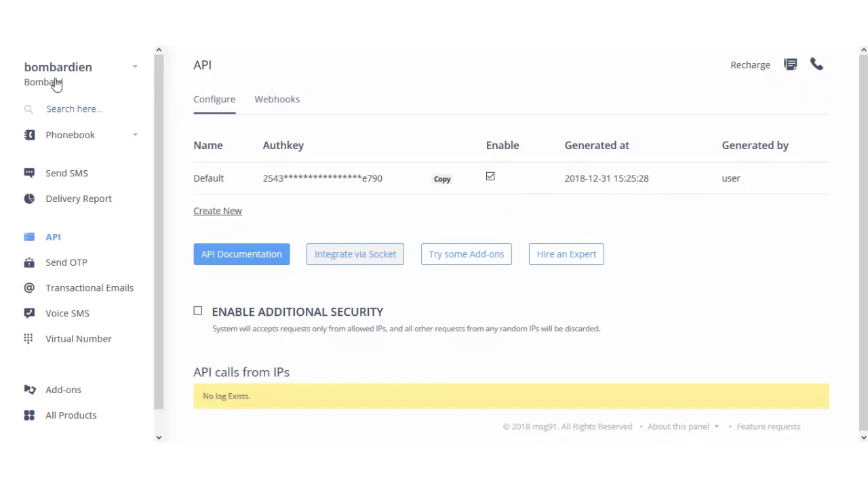
pyautogui.click(134, 70)
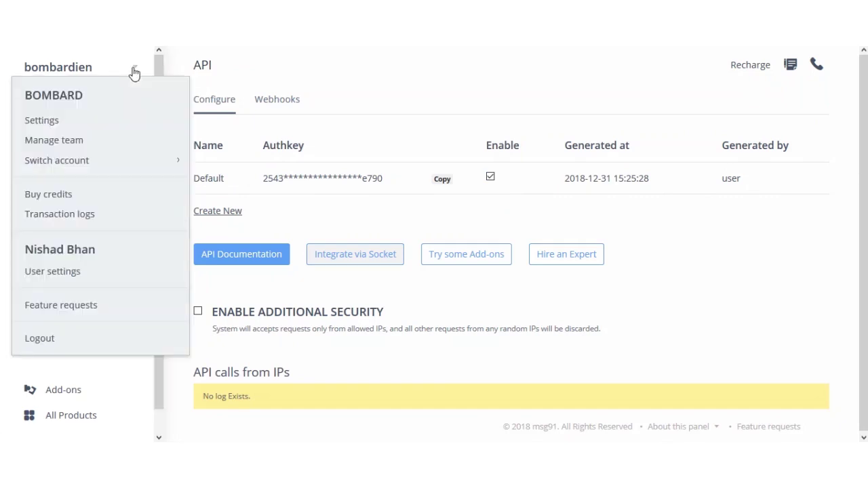
pyautogui.click(278, 74)
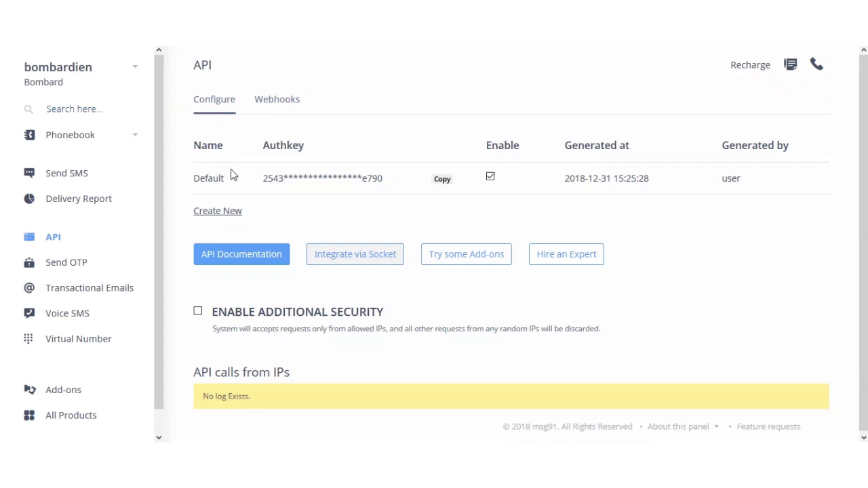
pyautogui.click(209, 220)
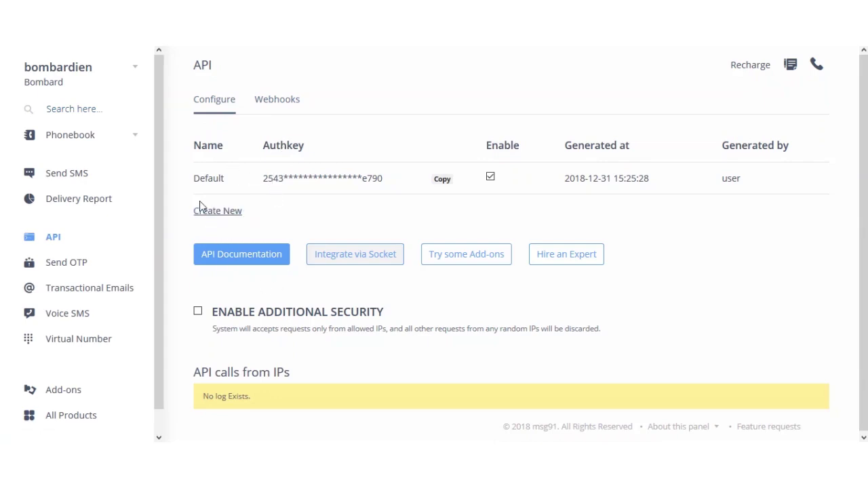